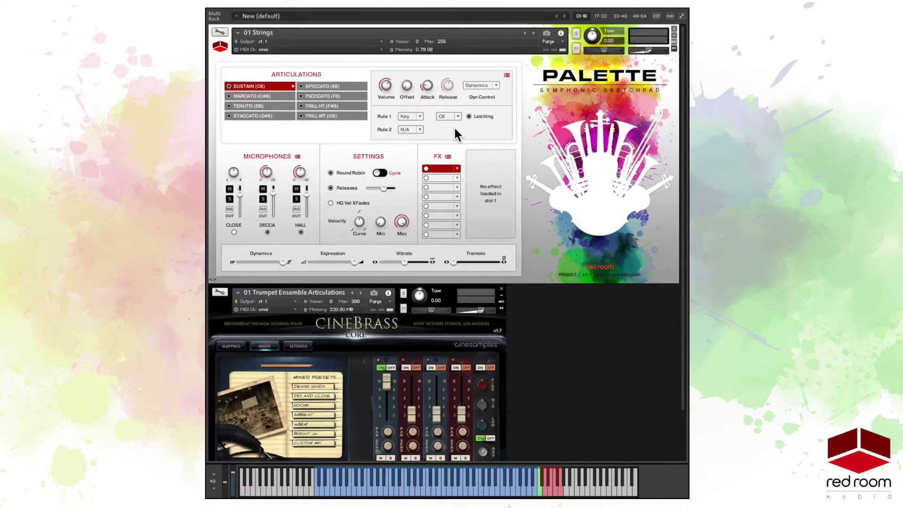
- Audition the 01 Trumpet Ensemble Articulations instrument with a few notes and show its articulation mapping page
{"action": "scroll", "coordinate": [424, 239], "scroll_direction": "down", "scroll_amount": 3}
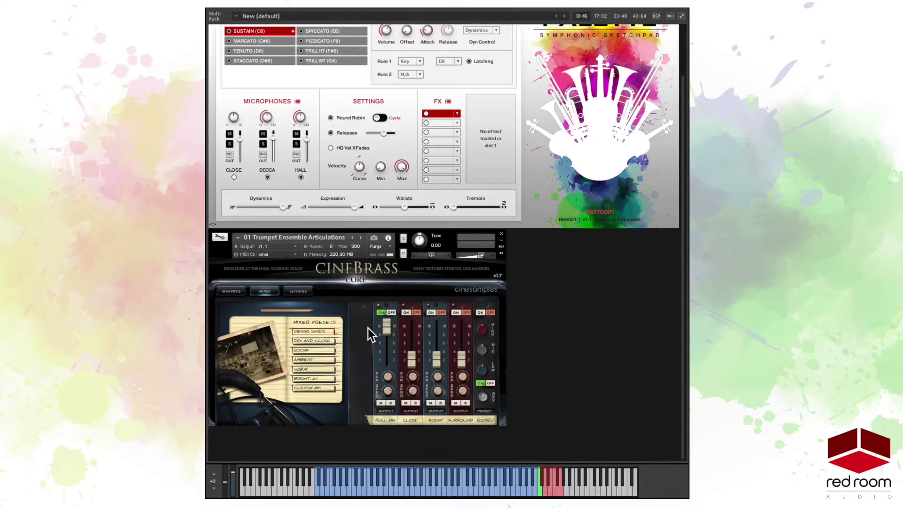
{"action": "left_click", "coordinate": [411, 235]}
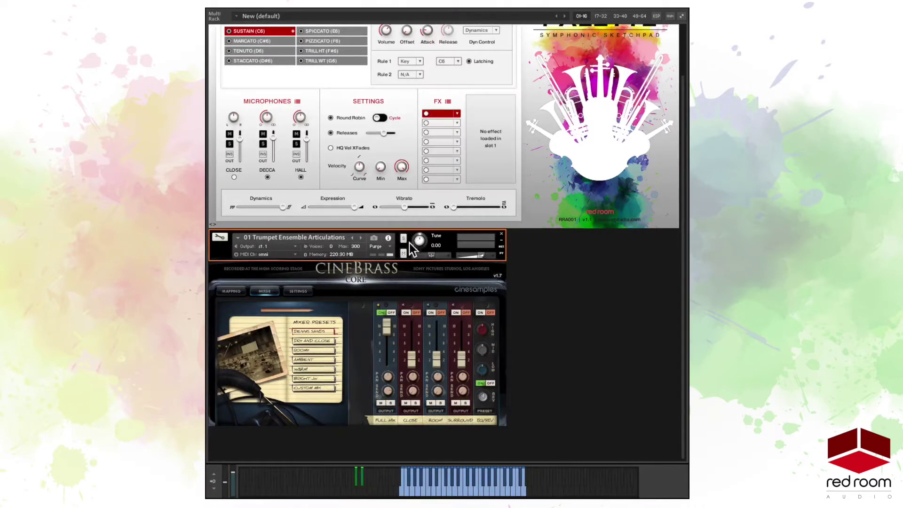
{"action": "left_click_drag", "start_coordinate": [456, 489], "coordinate": [477, 492]}
{"action": "left_click", "coordinate": [231, 291]}
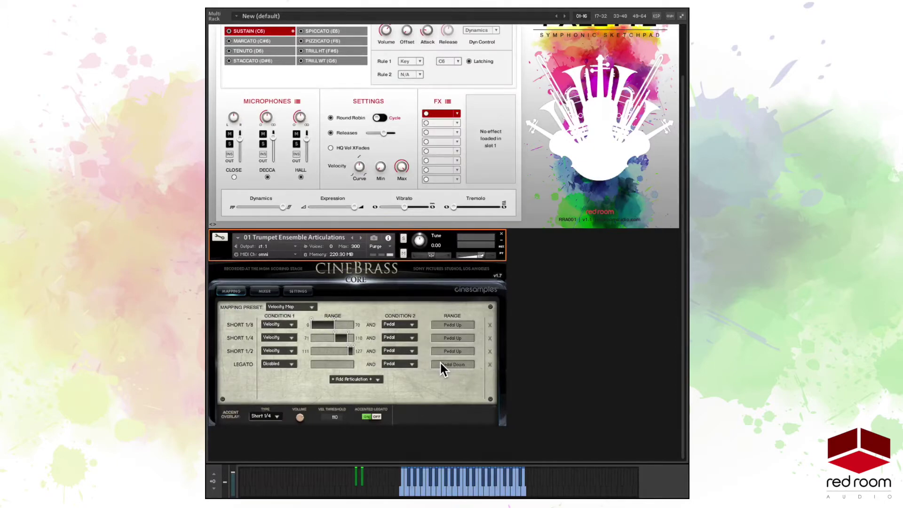
- In the 01 Strings instrument, set Rule 1 of the Spiccato articulation to a velocity range of 1 to 70
{"action": "scroll", "coordinate": [439, 361], "scroll_direction": "up", "scroll_amount": 2}
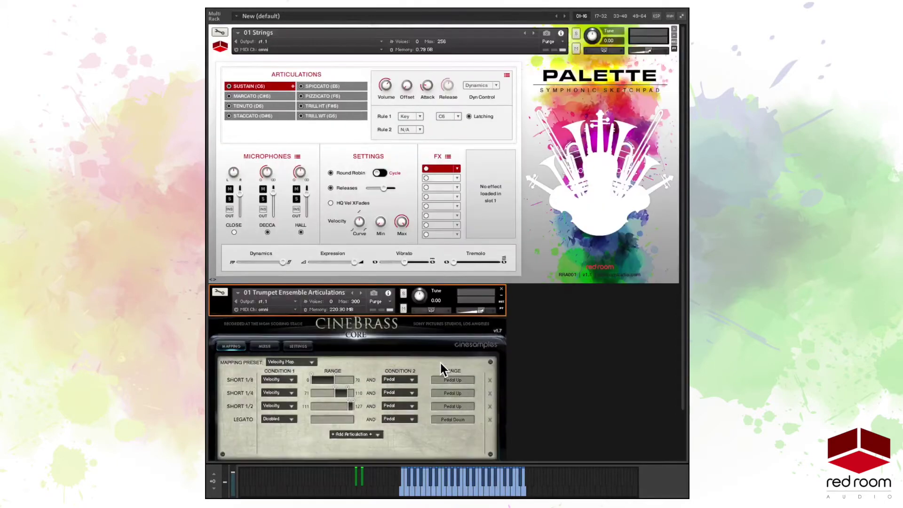
{"action": "left_click", "coordinate": [523, 55]}
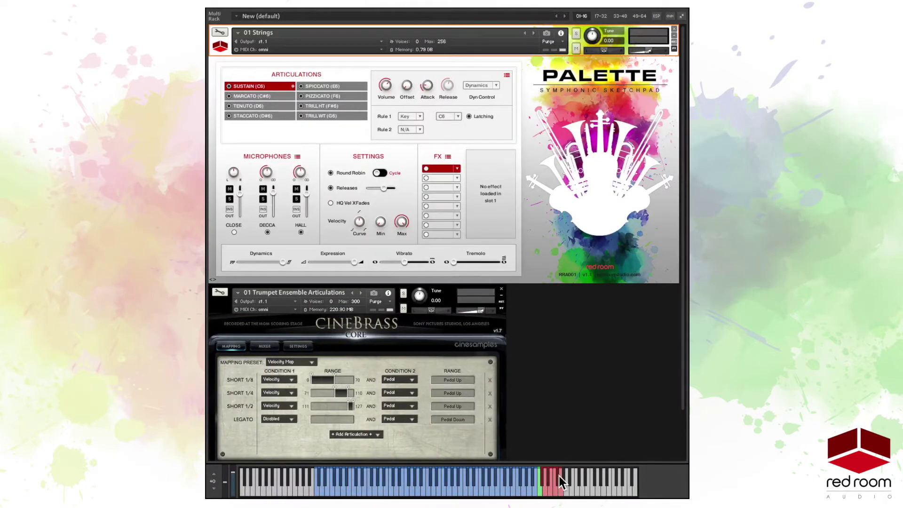
{"action": "left_click", "coordinate": [347, 85]}
{"action": "left_click", "coordinate": [417, 116]}
{"action": "left_click", "coordinate": [411, 134]}
{"action": "mouse_move", "coordinate": [491, 123]}
{"action": "left_mouse_down"}
{"action": "mouse_move", "coordinate": [491, 132]}
{"action": "mouse_move", "coordinate": [475, 101]}
{"action": "mouse_move", "coordinate": [493, 119]}
{"action": "left_mouse_up"}
- Set Rule 1 to a velocity range of 71 to 110 for Staccato and 111 to 127 for Tenuto
{"action": "left_click", "coordinate": [278, 116]}
{"action": "left_click", "coordinate": [420, 117]}
{"action": "left_click", "coordinate": [413, 133]}
{"action": "left_click", "coordinate": [268, 106]}
{"action": "left_click", "coordinate": [419, 117]}
{"action": "left_click", "coordinate": [417, 134]}
{"action": "left_click_drag", "start_coordinate": [466, 115], "coordinate": [467, 63]}
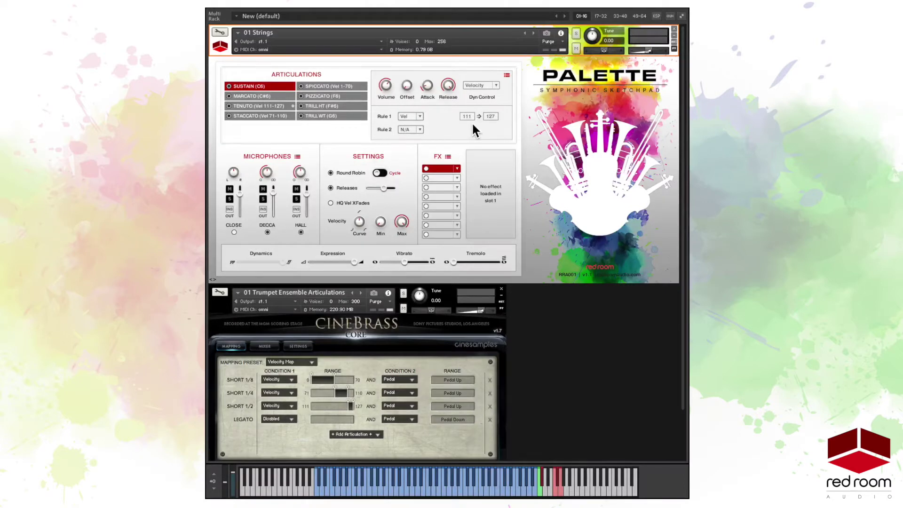
- Solo the 01 Strings instrument and set Rule 1 of its Sustain articulation to Pedal Down
{"action": "left_click", "coordinate": [576, 33]}
{"action": "left_click", "coordinate": [262, 87]}
{"action": "left_click", "coordinate": [420, 115]}
{"action": "left_click", "coordinate": [412, 153]}
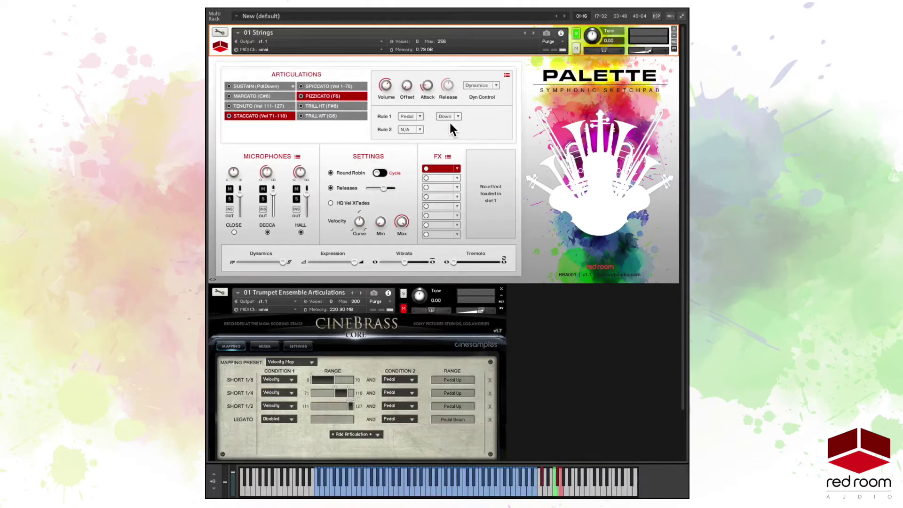
- Add Pedal Up as Rule 2 to the Spiccato, Staccato and Tenuto articulations
{"action": "left_click", "coordinate": [328, 87]}
{"action": "left_click", "coordinate": [418, 129]}
{"action": "left_click", "coordinate": [414, 163]}
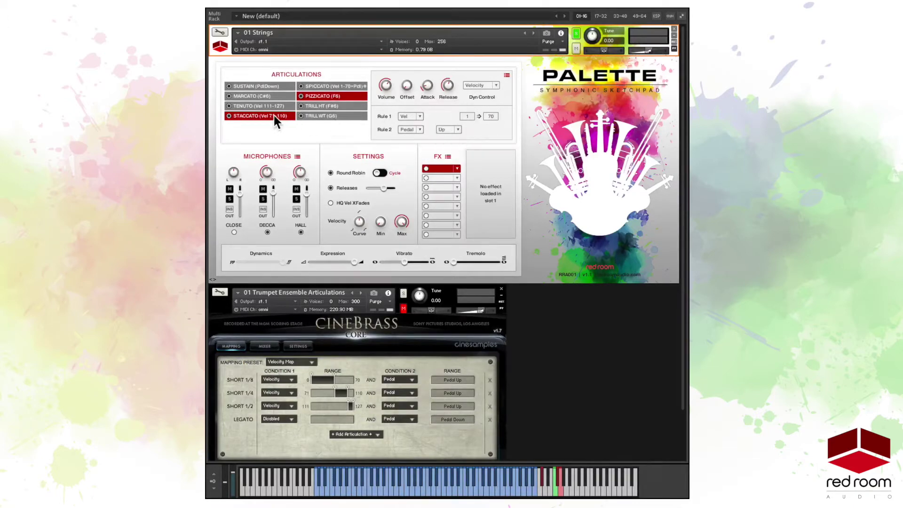
{"action": "left_click", "coordinate": [412, 129]}
{"action": "left_click", "coordinate": [417, 158]}
{"action": "left_click", "coordinate": [278, 104]}
{"action": "left_click", "coordinate": [406, 128]}
{"action": "left_click", "coordinate": [418, 159]}
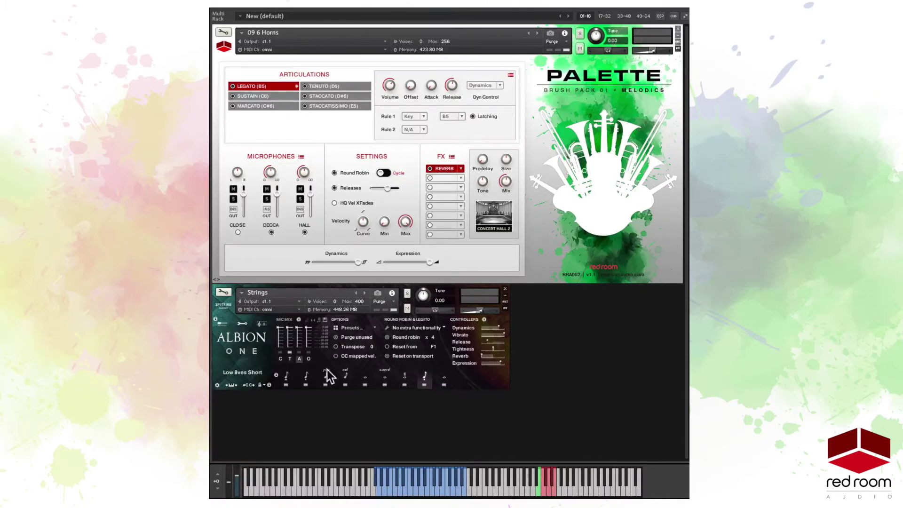
- Solo the Albion One Strings instrument, play notes in Low 8ves Short, and keyswitch to Low 8ves Long
{"action": "left_click", "coordinate": [407, 294]}
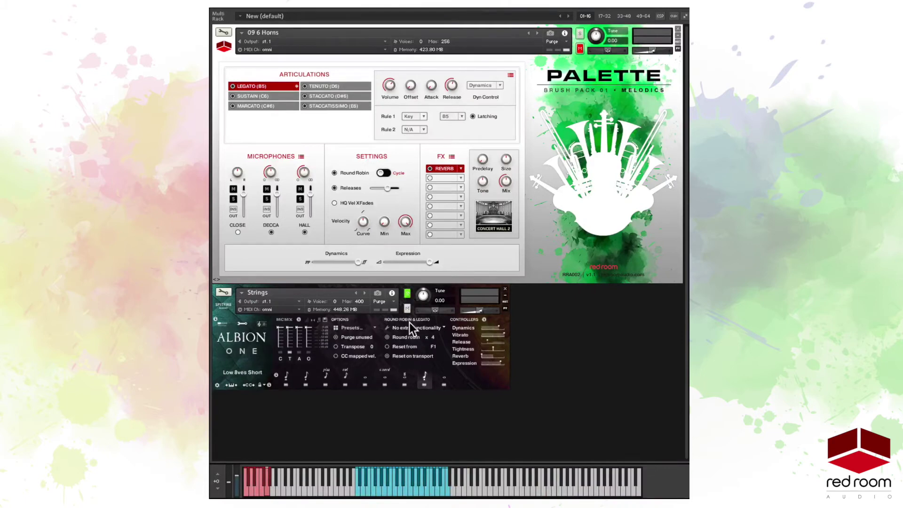
{"action": "left_click", "coordinate": [414, 494]}
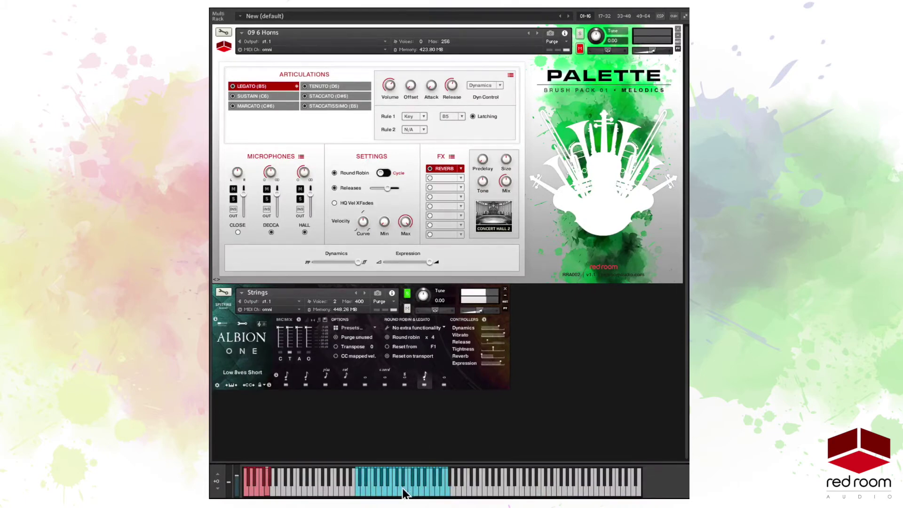
{"action": "left_click", "coordinate": [395, 494]}
{"action": "left_click", "coordinate": [269, 481]}
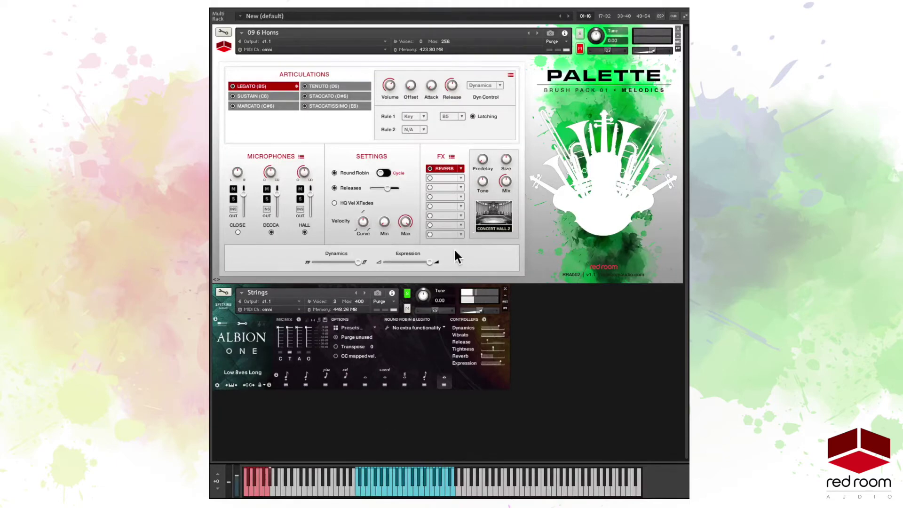
- Solo the 09 6 Horns instrument, play a note, and reassign the keyswitch note of its Sustain articulation
{"action": "left_click", "coordinate": [513, 129]}
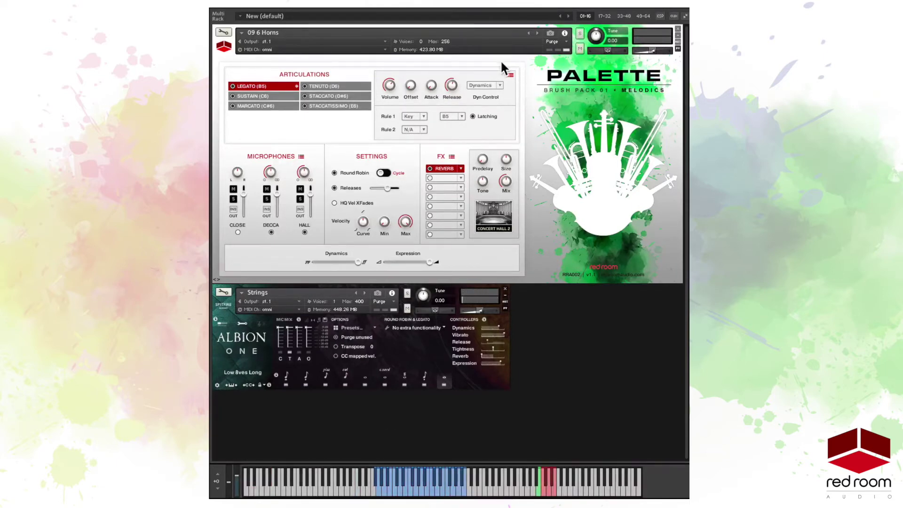
{"action": "left_click", "coordinate": [581, 34]}
{"action": "left_click", "coordinate": [383, 489]}
{"action": "left_click", "coordinate": [287, 96]}
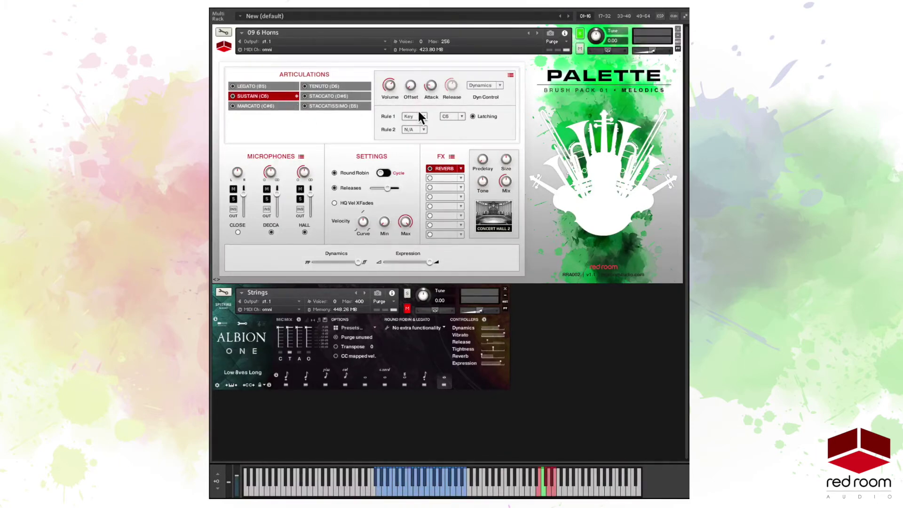
{"action": "left_click", "coordinate": [459, 115]}
{"action": "left_click", "coordinate": [458, 55]}
- Reassign the keyswitch note in Rule 1 of the 6 Horns' Staccato articulation
{"action": "left_click", "coordinate": [337, 95]}
{"action": "left_click", "coordinate": [422, 117]}
{"action": "left_click", "coordinate": [458, 116]}
{"action": "left_click", "coordinate": [459, 116]}
{"action": "left_click", "coordinate": [453, 32]}
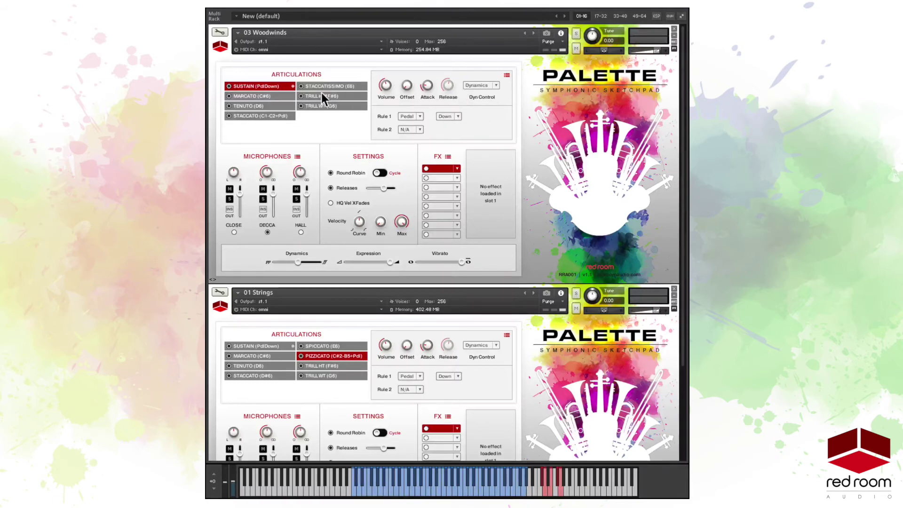
- Examine the rules of Staccato and Sustain in 03 Woodwinds and of Pizzicato and Sustain in 01 Strings
{"action": "left_click", "coordinate": [269, 115]}
{"action": "left_click", "coordinate": [420, 116]}
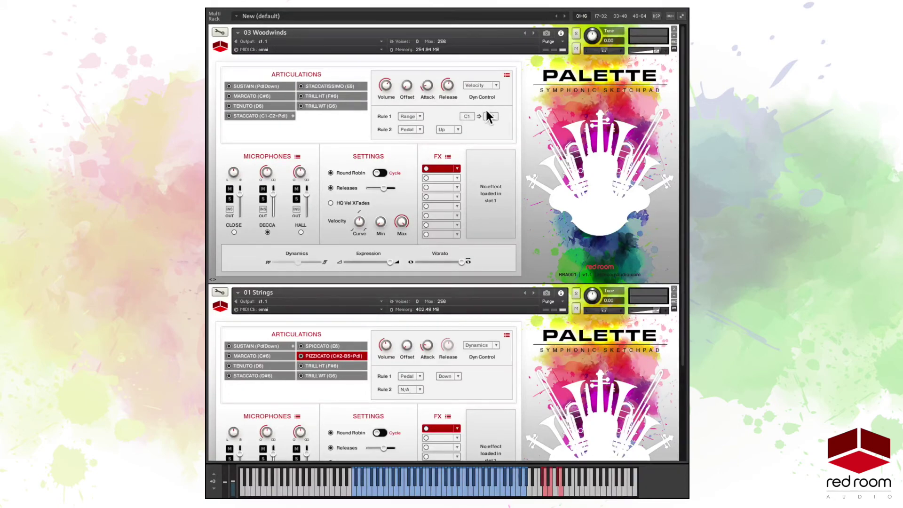
{"action": "left_click", "coordinate": [328, 357]}
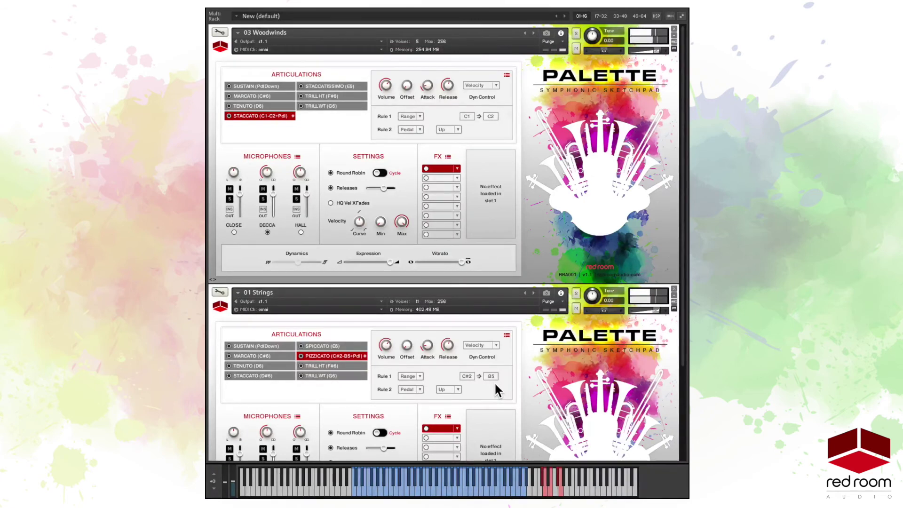
{"action": "left_click", "coordinate": [275, 86]}
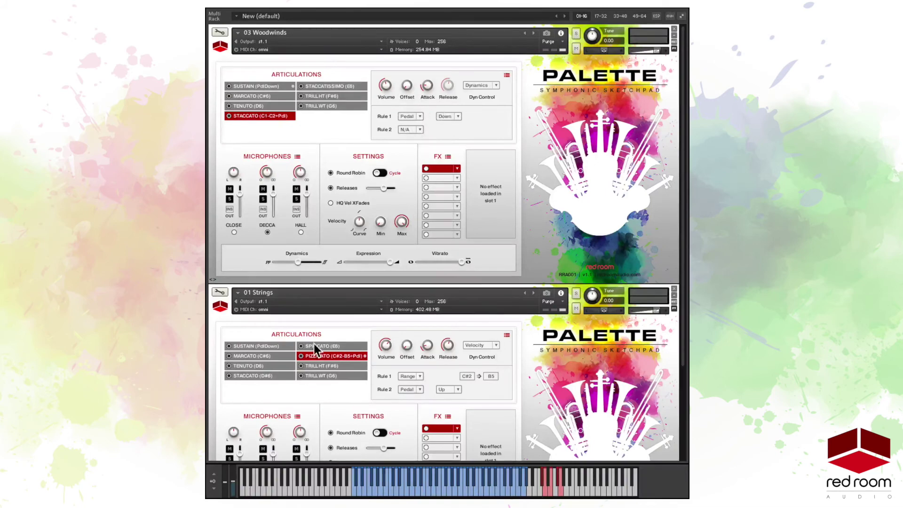
{"action": "left_click", "coordinate": [282, 346]}
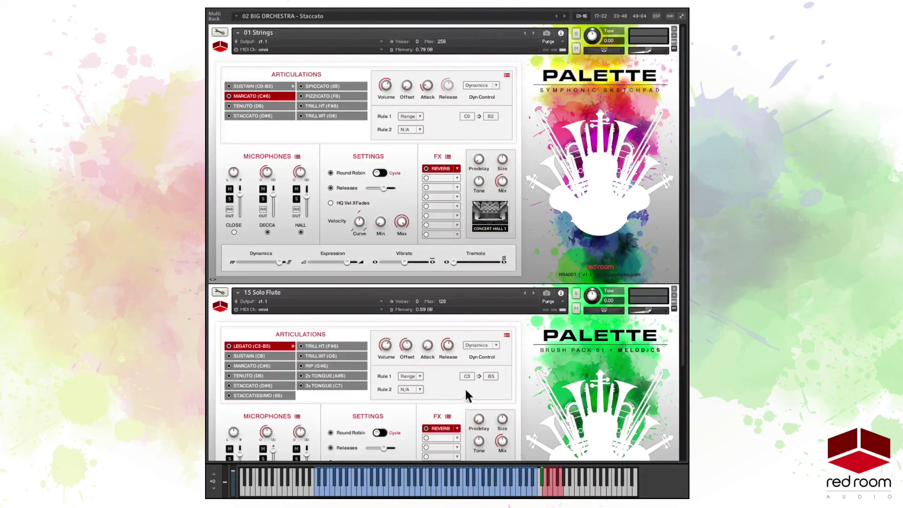
- Review the 15 Solo Flute instrument in the 02 BIG ORCHESTRA - Staccato multi
{"action": "scroll", "coordinate": [439, 391], "scroll_direction": "down", "scroll_amount": 3}
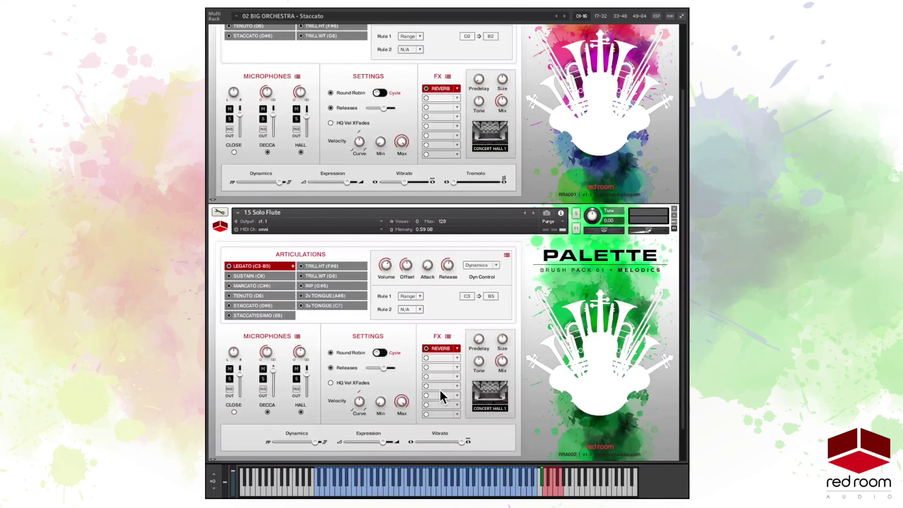